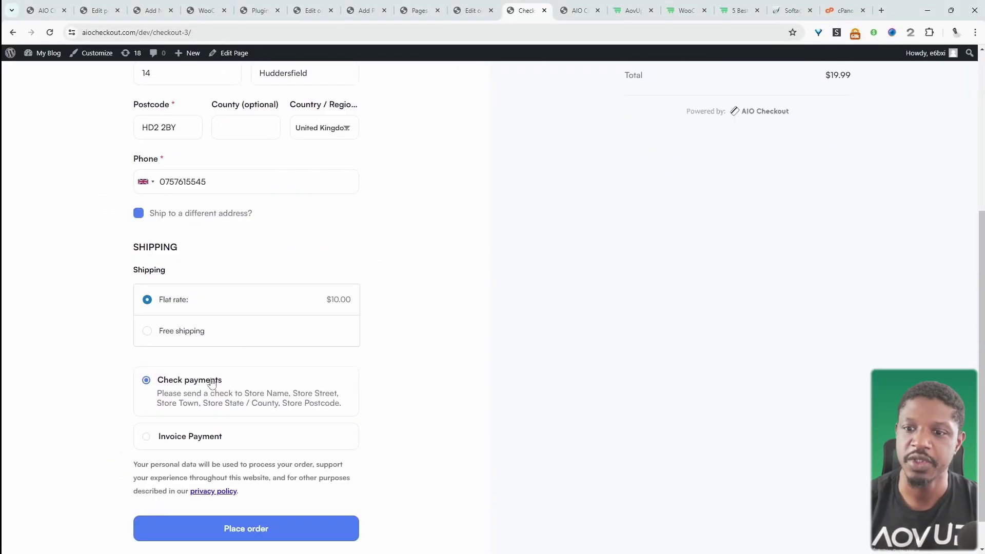
Step: Choose Invoice Payment at checkout and place the $19.99 test order
{"action": "scroll", "coordinate": [212, 384], "scroll_direction": "up", "scroll_amount": 1}
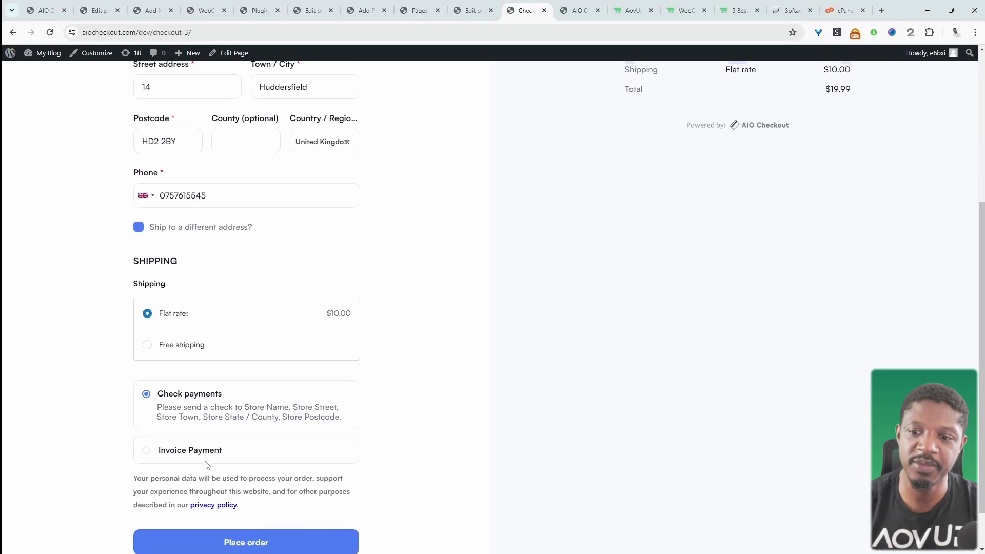
{"action": "left_click", "coordinate": [151, 454]}
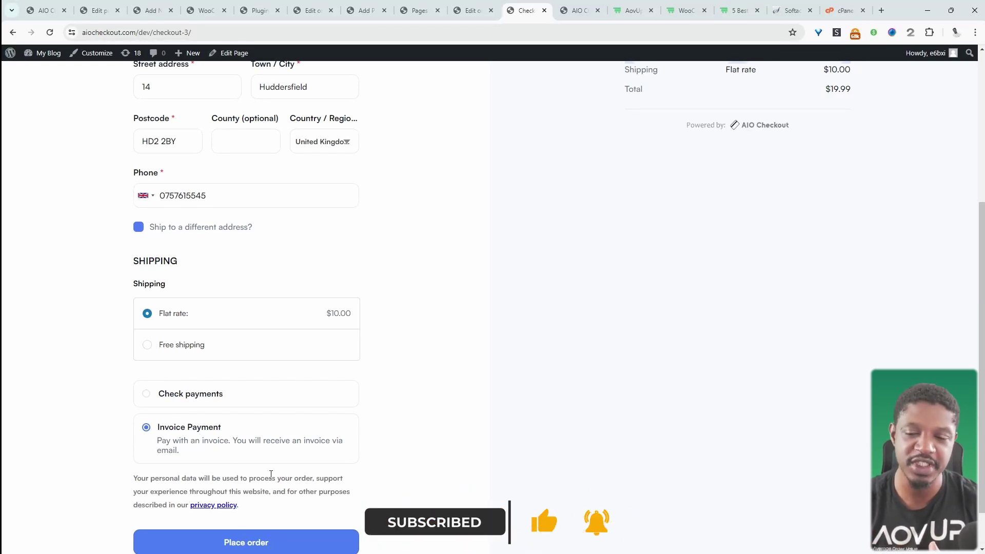
{"action": "scroll", "coordinate": [267, 410], "scroll_direction": "down", "scroll_amount": 1}
{"action": "left_click", "coordinate": [230, 492]}
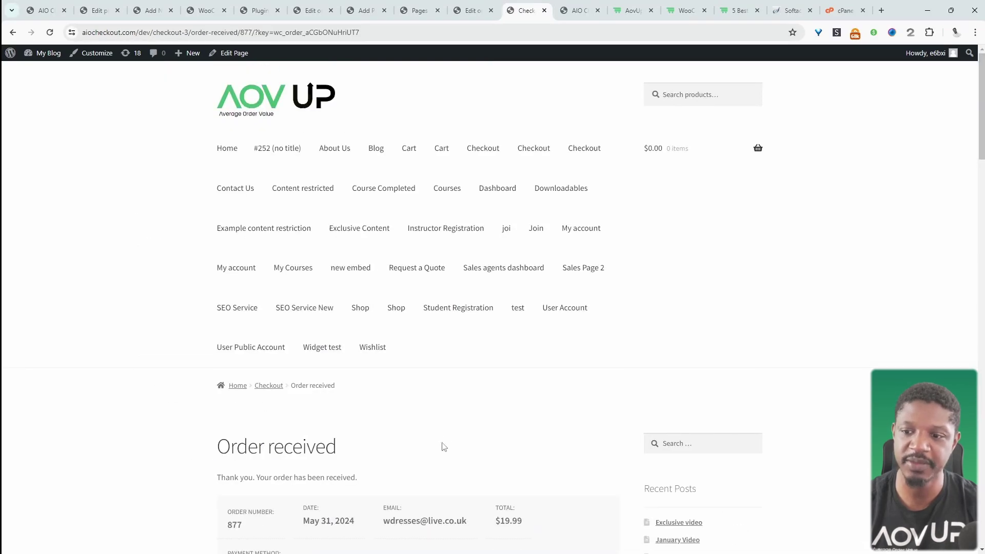
Step: Open the WordPress admin Dashboard in a new tab from the order received page
{"action": "scroll", "coordinate": [444, 447], "scroll_direction": "down", "scroll_amount": 3}
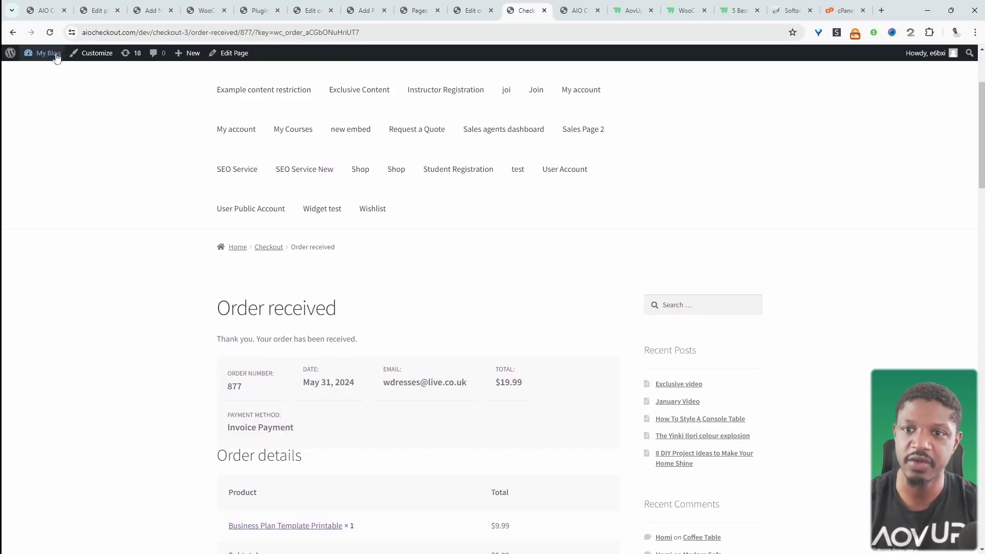
{"action": "middle_click", "coordinate": [46, 71]}
{"action": "left_click", "coordinate": [560, 5]}
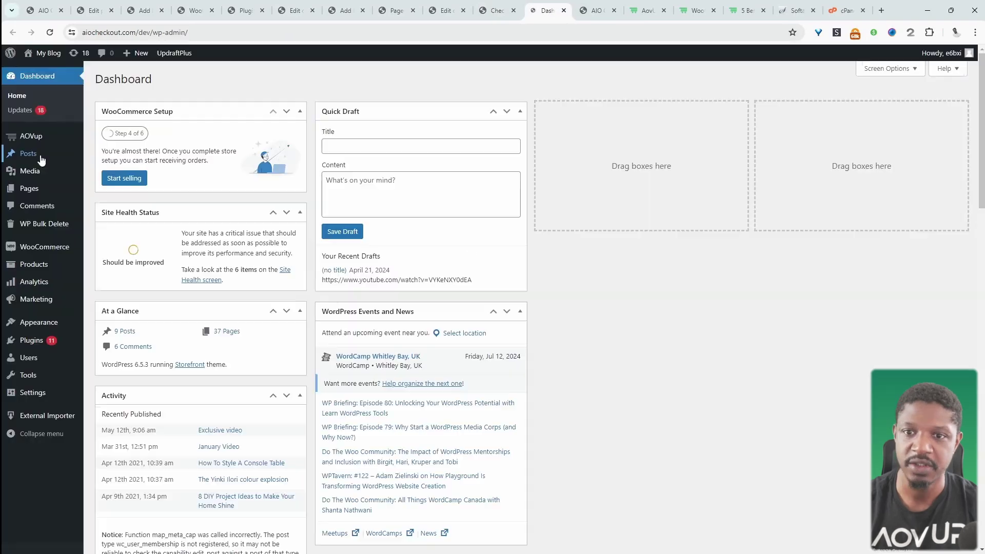
Step: Enter invoice number 02456bh on order #877 and update the order
{"action": "mouse_move", "coordinate": [45, 195]}
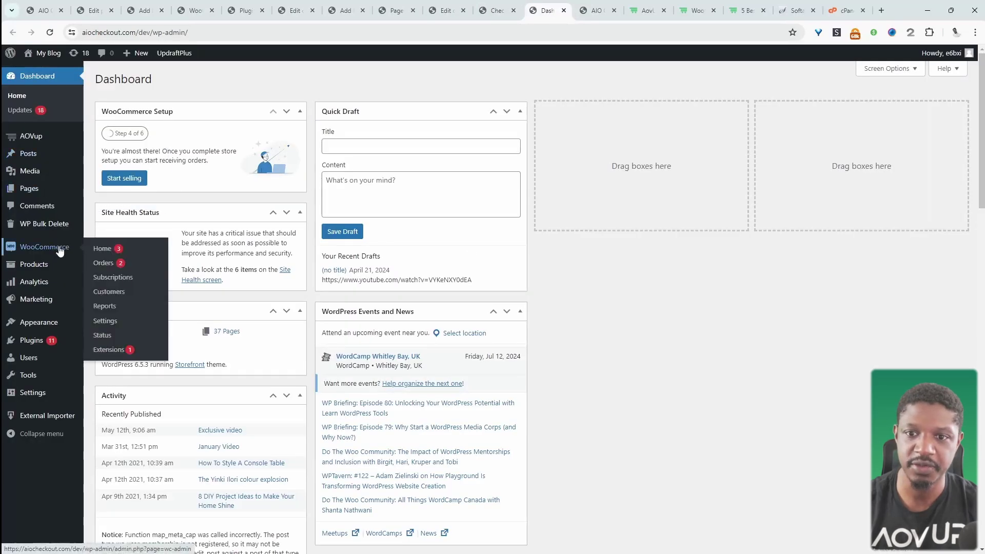
{"action": "left_click", "coordinate": [100, 262]}
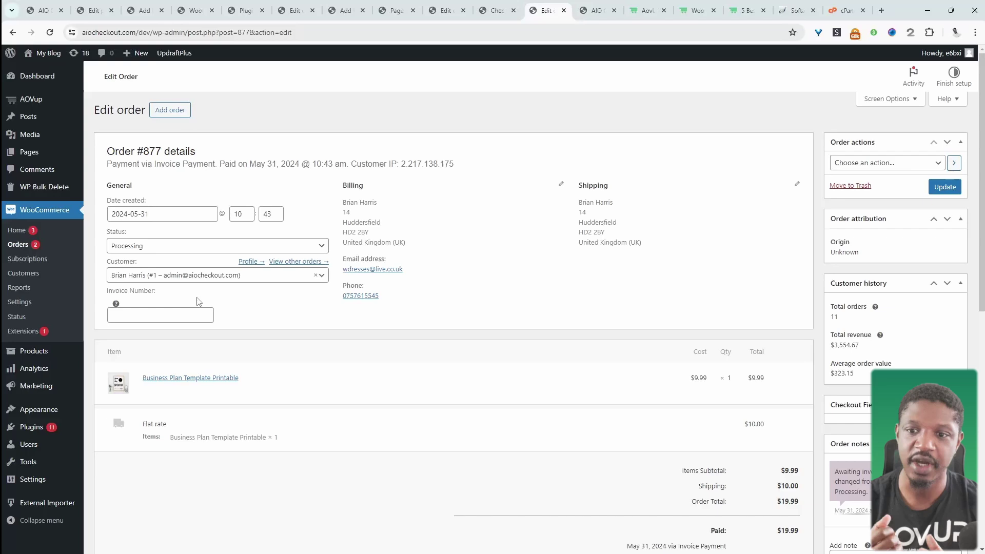
{"action": "left_click", "coordinate": [150, 315]}
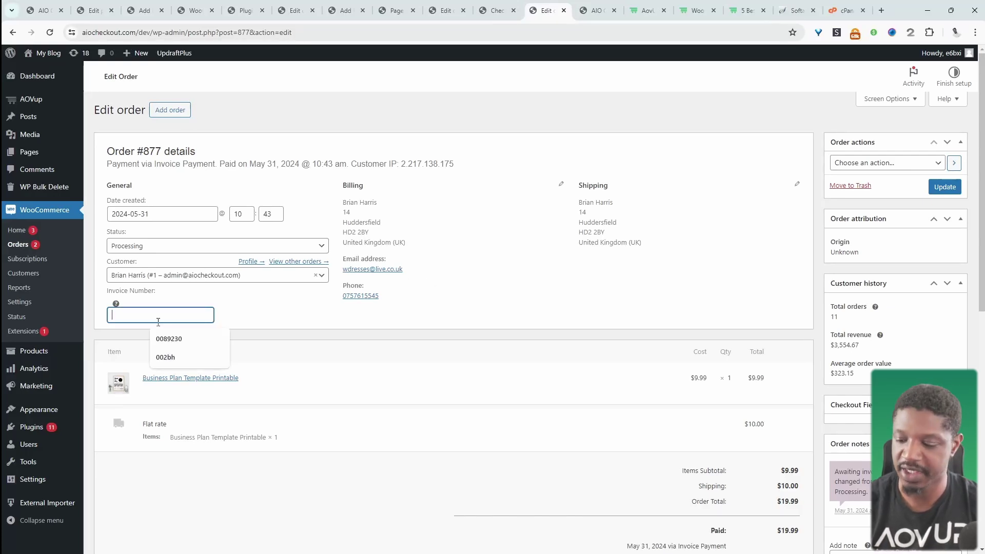
{"action": "type", "text": "02456"}
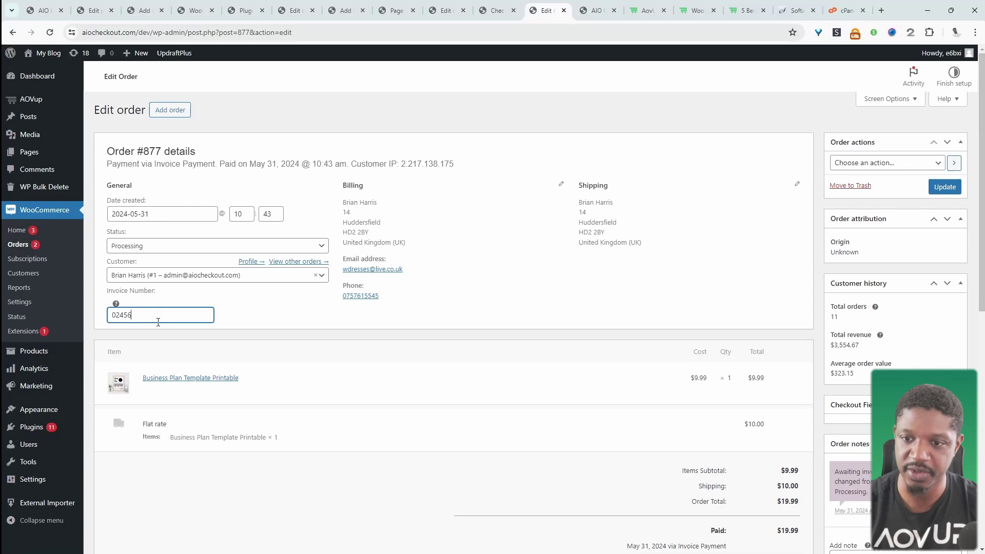
{"action": "type", "text": "bh"}
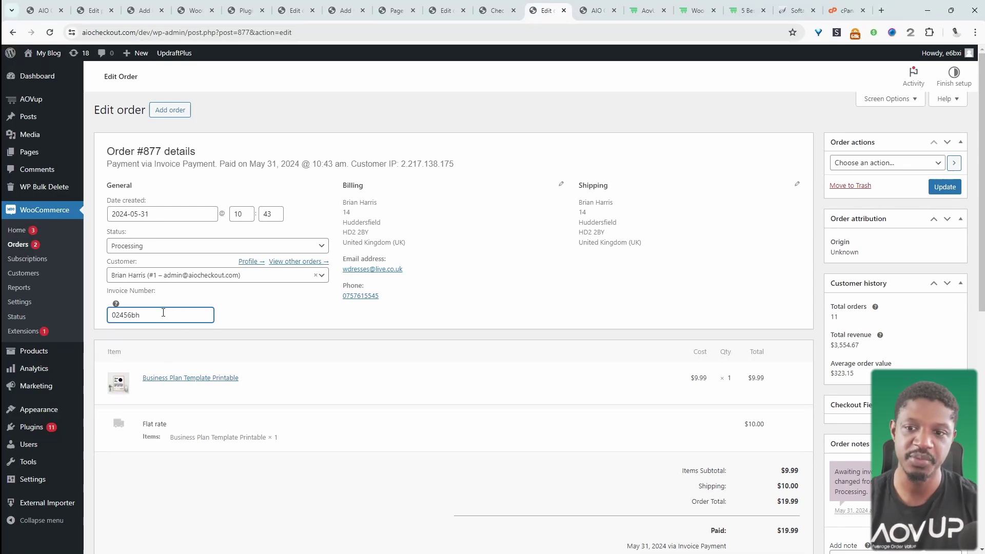
{"action": "left_click_drag", "start_coordinate": [163, 313], "coordinate": [106, 319]}
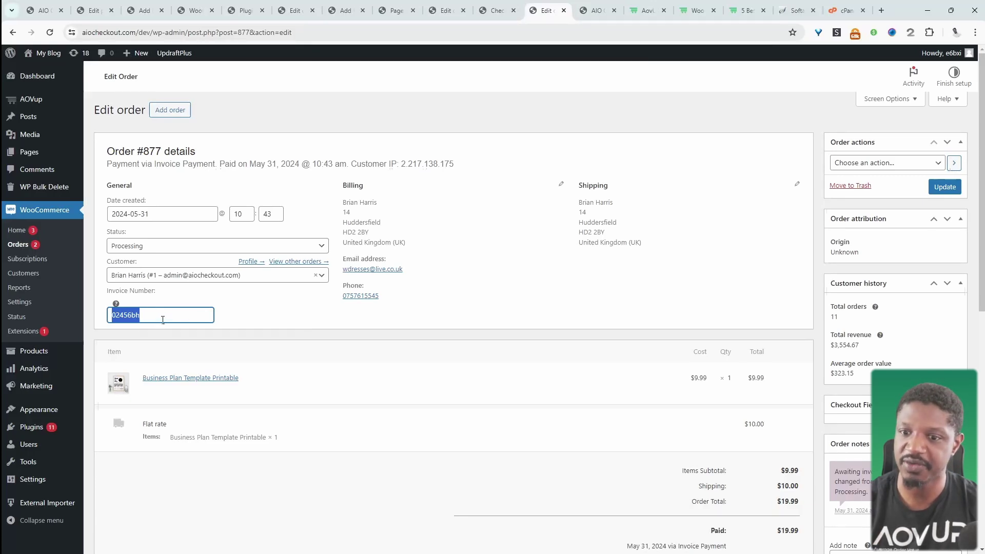
{"action": "left_click", "coordinate": [964, 190]}
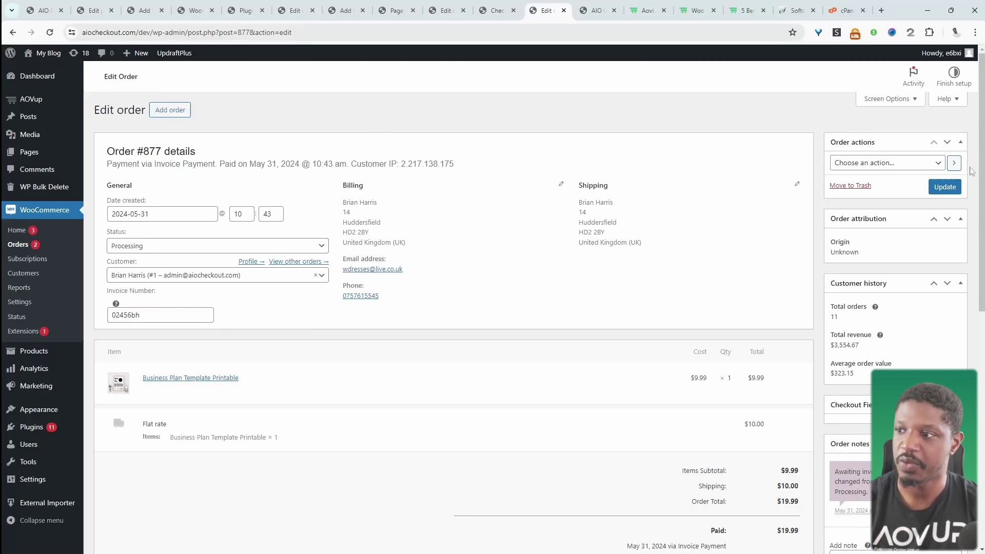
{"action": "left_click", "coordinate": [949, 188]}
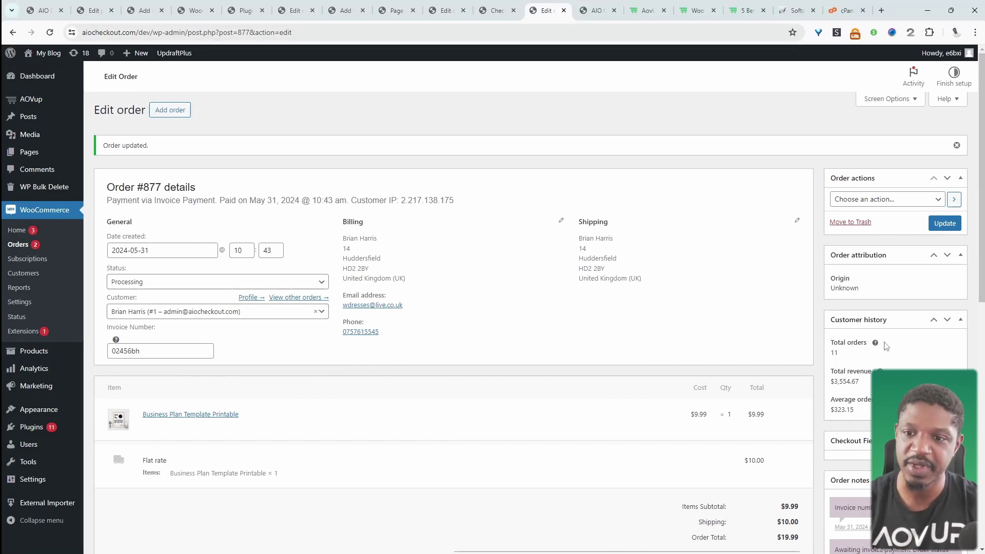
Step: Change order #877's status from Processing to Completed and update it
{"action": "left_click", "coordinate": [153, 283]}
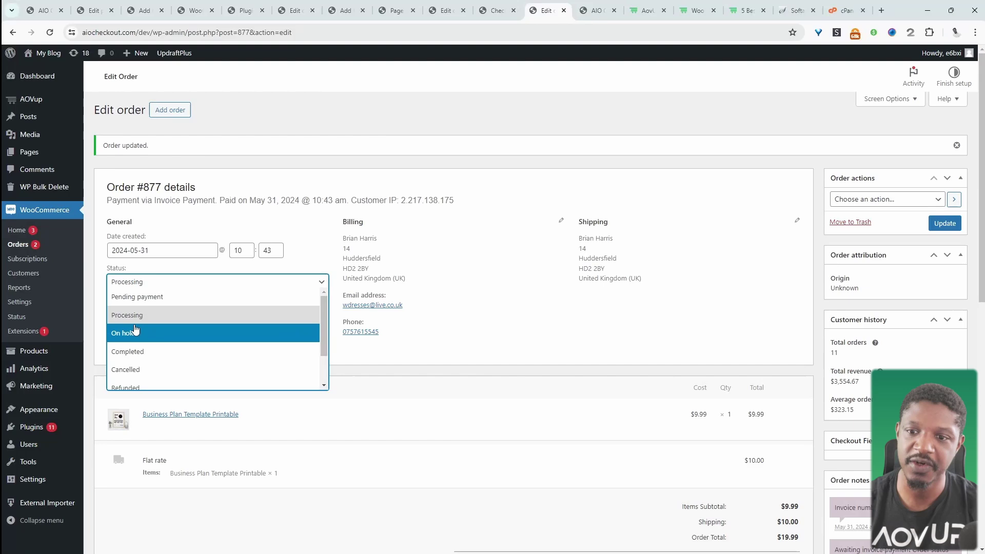
{"action": "left_click", "coordinate": [138, 353]}
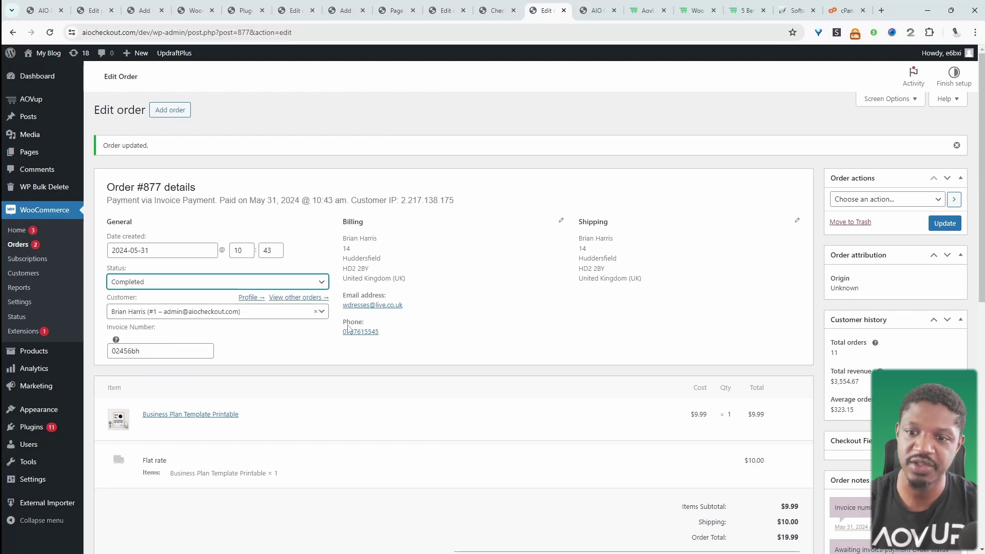
{"action": "left_click", "coordinate": [946, 224]}
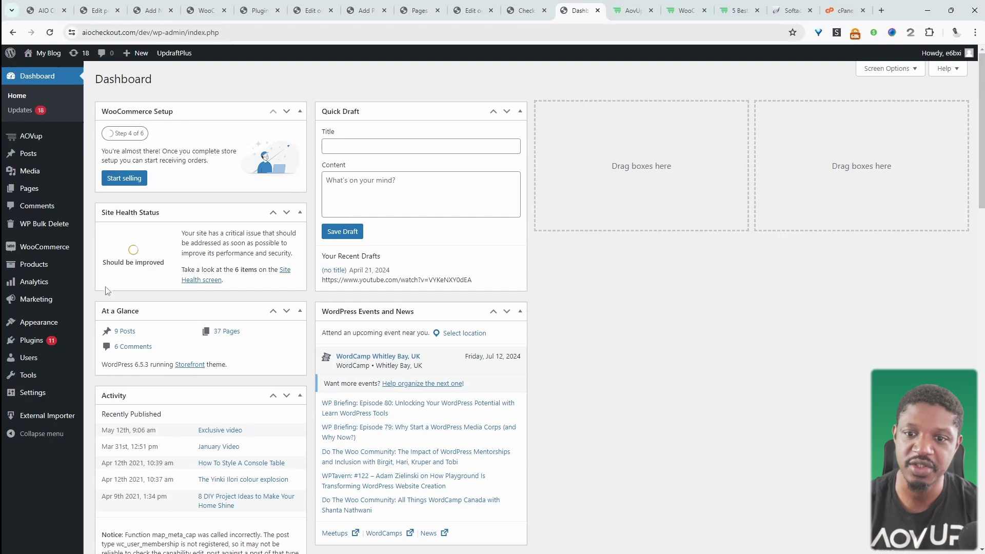
Step: Go to WooCommerce Settings and show the Payments tab listing payment methods
{"action": "mouse_move", "coordinate": [28, 348]}
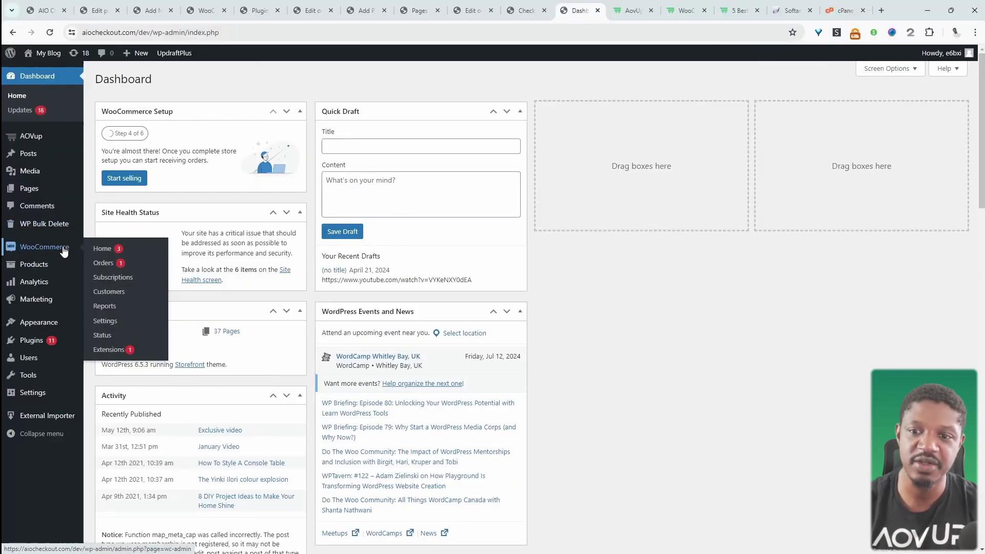
{"action": "left_click", "coordinate": [102, 335]}
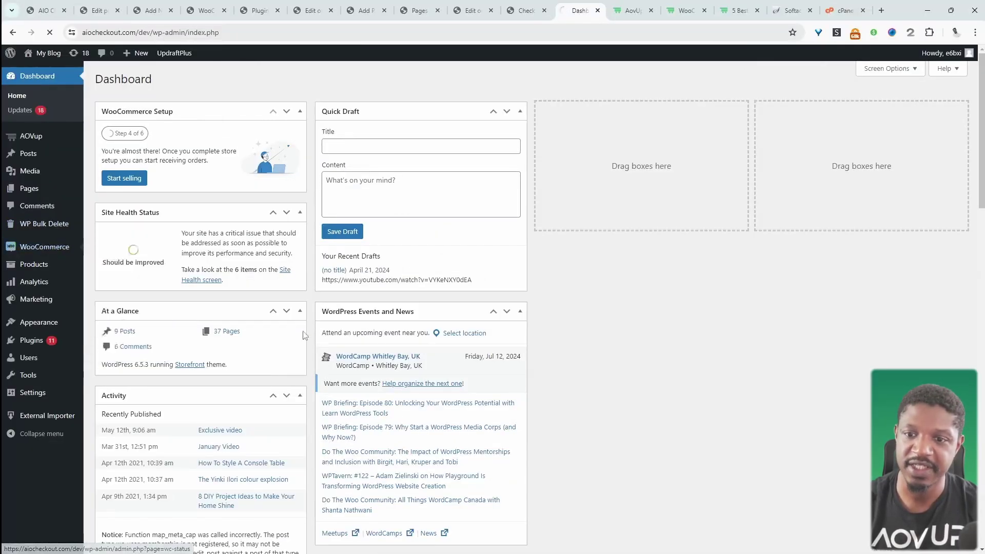
{"action": "left_click", "coordinate": [242, 122]}
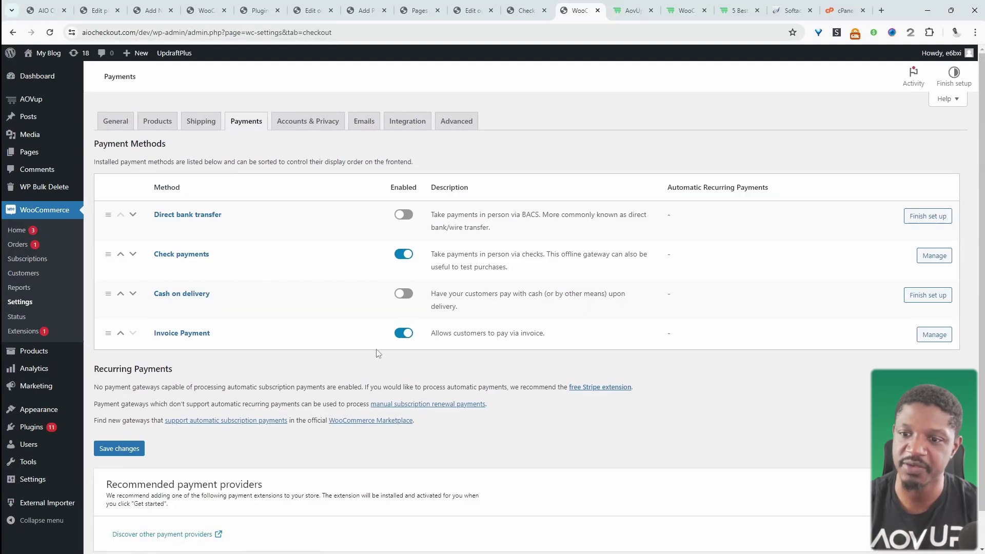
Step: End the Invoice Payment description with 'Net 30 payment terms' and save the gateway settings
{"action": "left_click", "coordinate": [927, 338]}
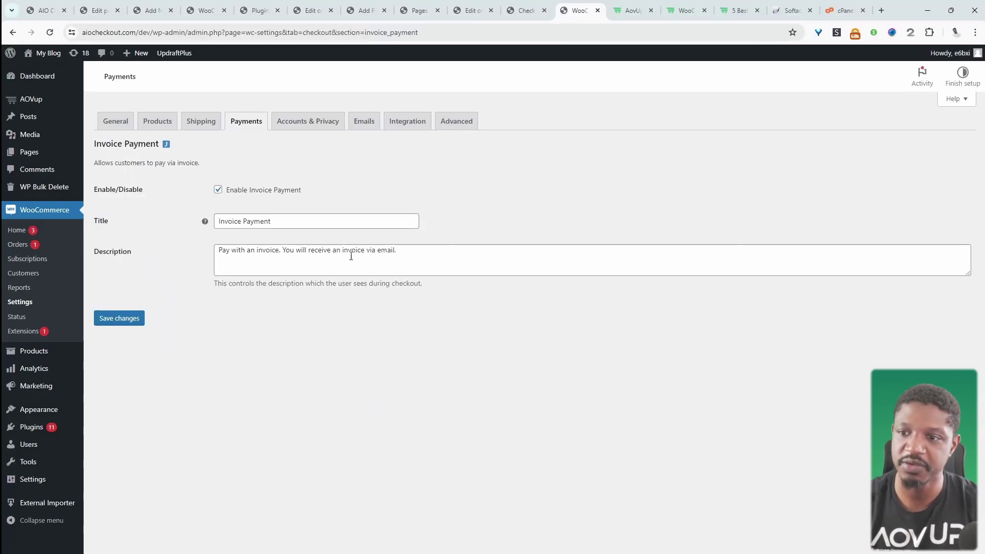
{"action": "left_click", "coordinate": [417, 253]}
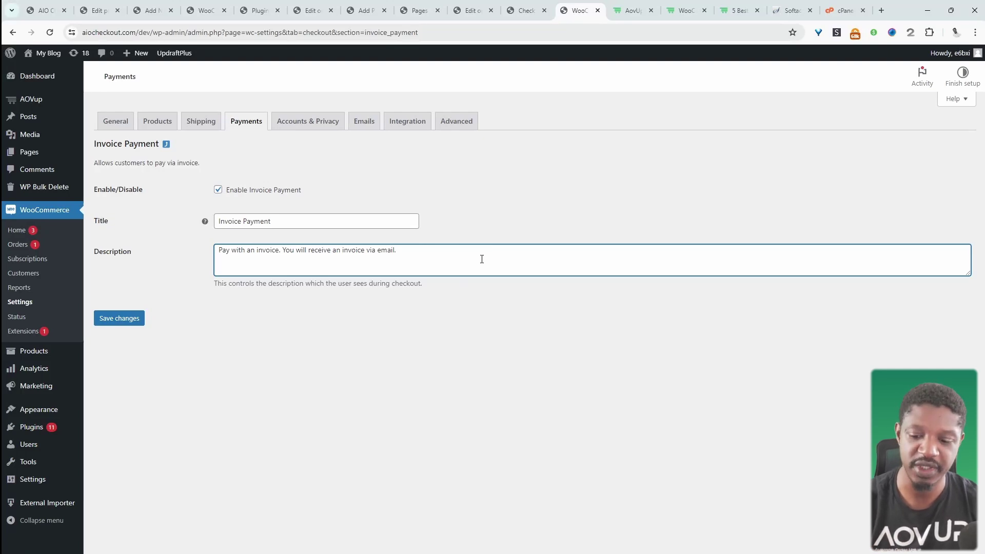
{"action": "type", "text": "Net"}
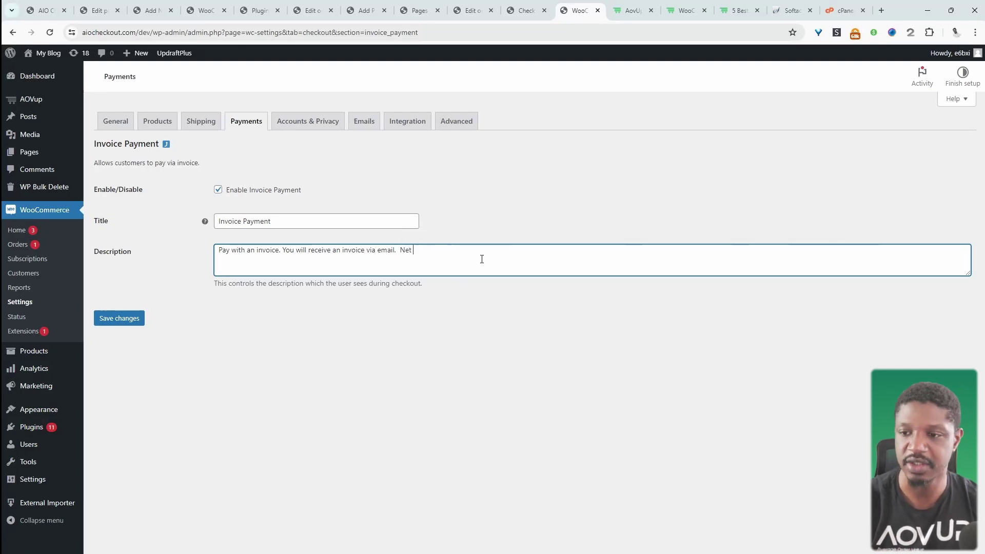
{"action": "type", "text": " 30 payment terms"}
{"action": "left_click", "coordinate": [242, 222]}
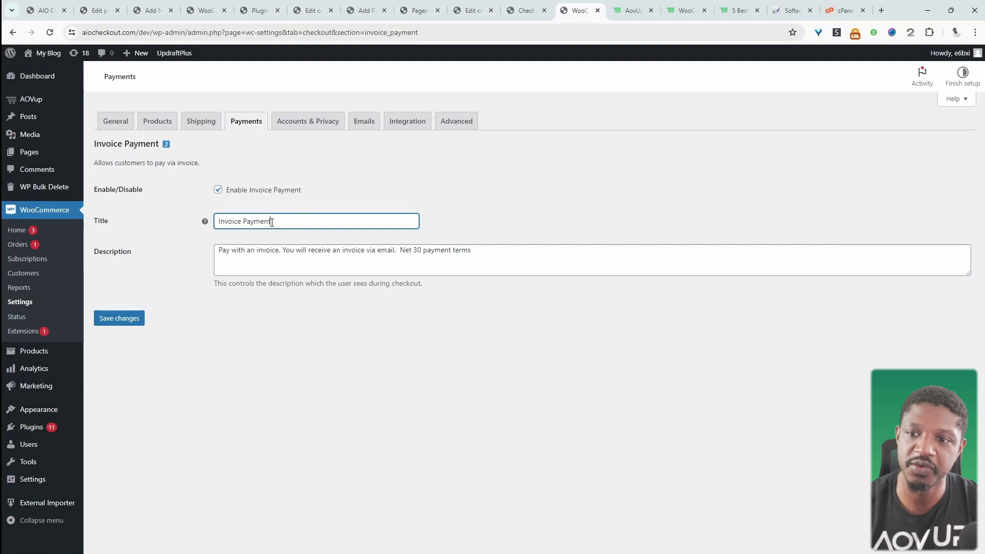
{"action": "left_click", "coordinate": [130, 319]}
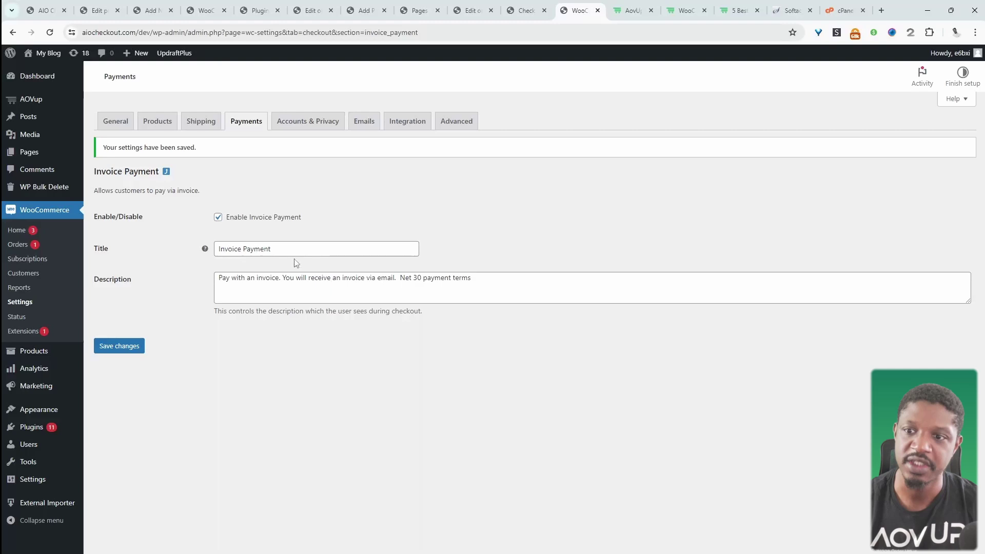
{"action": "left_click", "coordinate": [634, 10]}
{"action": "left_click", "coordinate": [610, 105]}
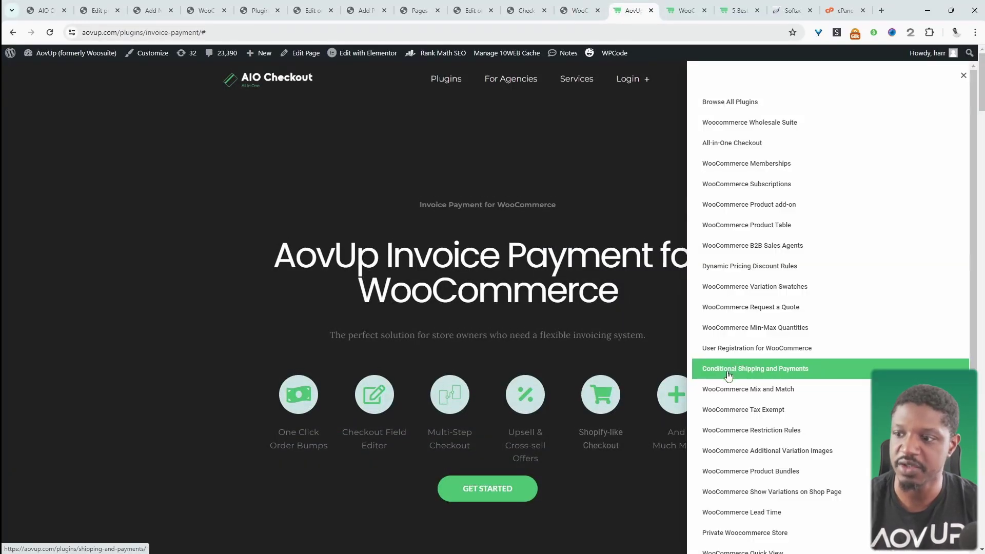
{"action": "left_click", "coordinate": [737, 373]}
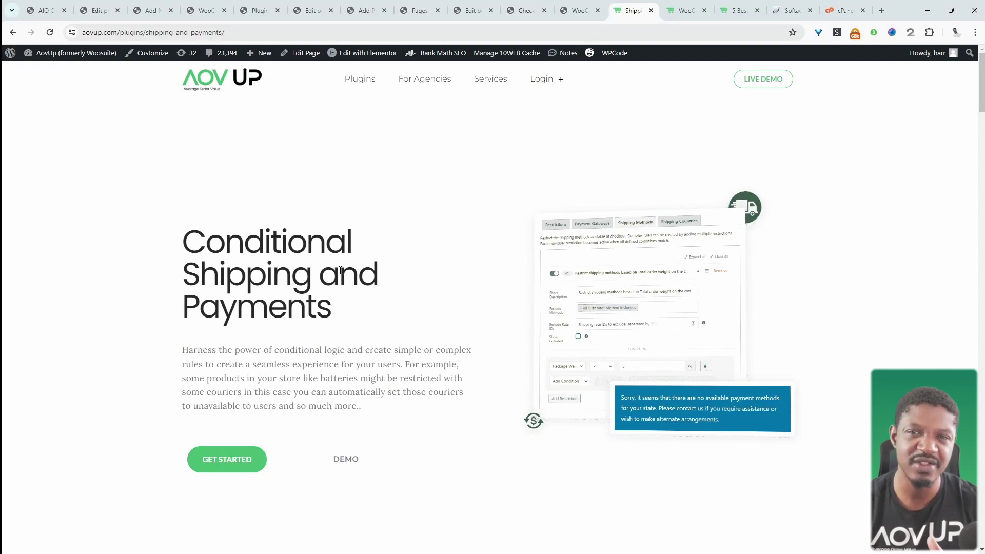
{"action": "key", "text": "ctrl+shift+Tab"}
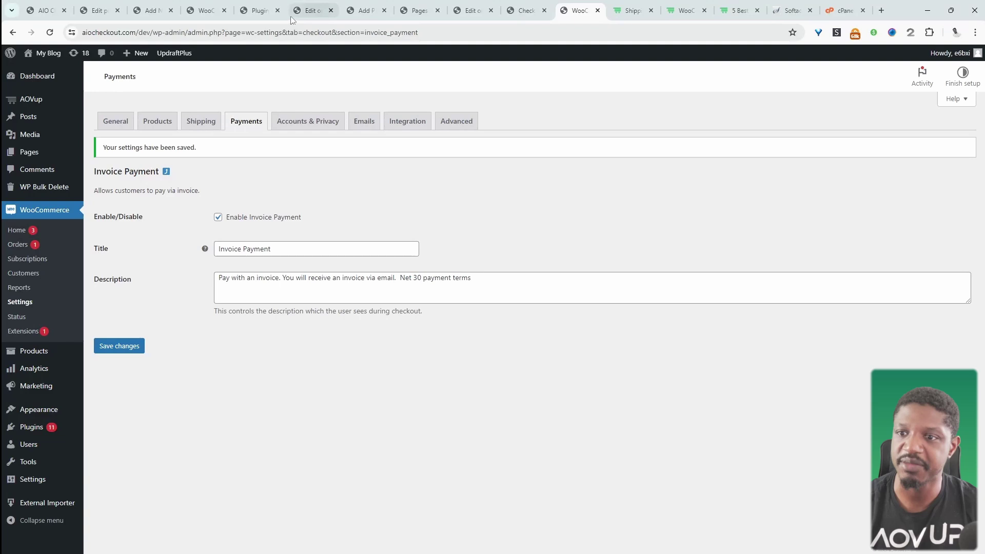
Step: Open the storefront from My Blog > Visit Store in a new tab
{"action": "mouse_move", "coordinate": [46, 52]}
{"action": "middle_click", "coordinate": [49, 84]}
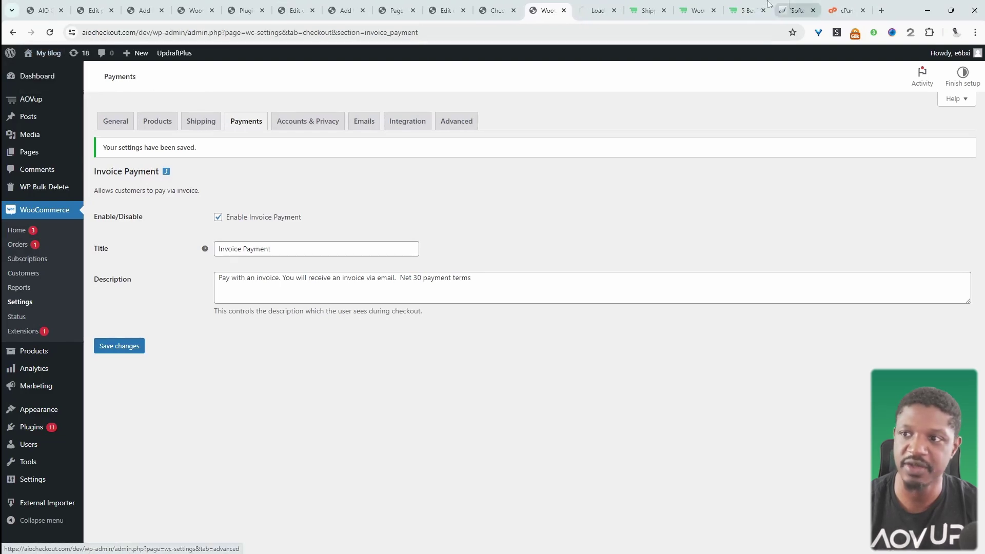
{"action": "left_click", "coordinate": [595, 10]}
Step: Add Business Plan Template Printable to the cart and proceed to checkout totalling $19.99
{"action": "scroll", "coordinate": [562, 389], "scroll_direction": "down", "scroll_amount": 1}
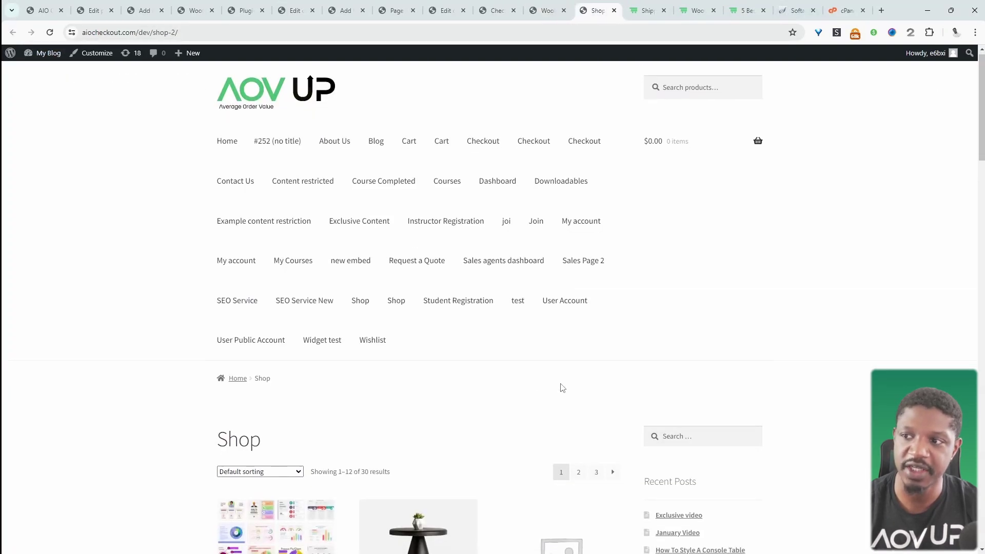
{"action": "scroll", "coordinate": [562, 388], "scroll_direction": "down", "scroll_amount": 10}
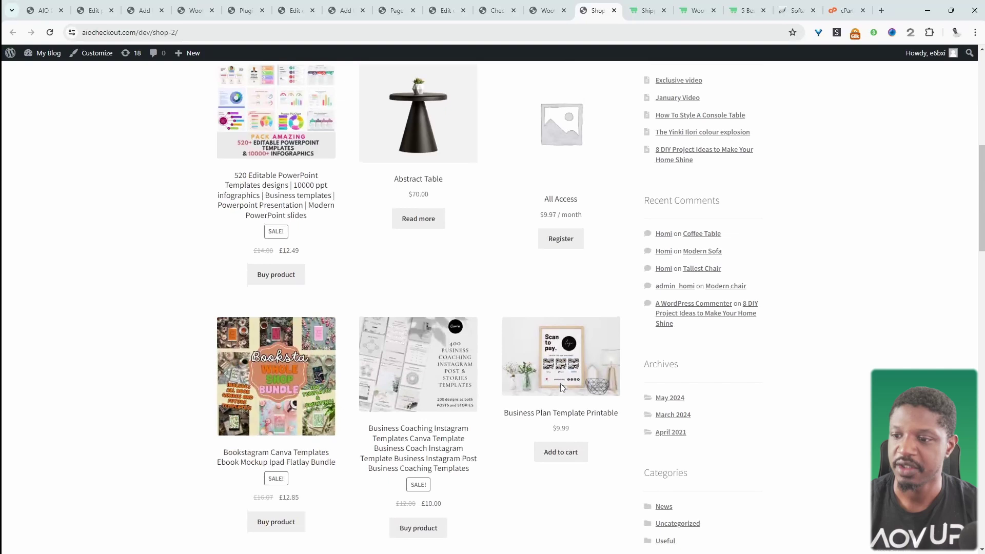
{"action": "left_click", "coordinate": [561, 385]}
{"action": "scroll", "coordinate": [744, 323], "scroll_direction": "up", "scroll_amount": 10}
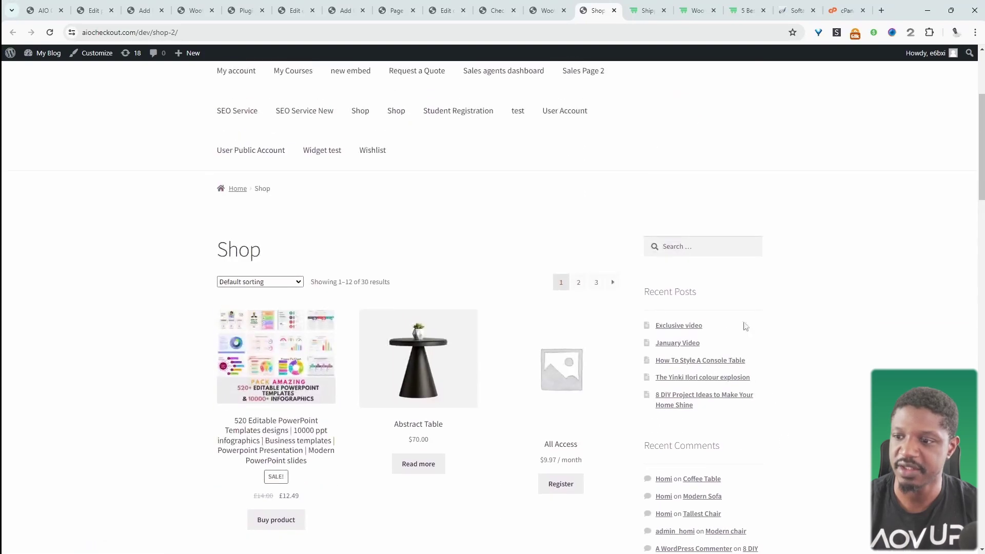
{"action": "mouse_move", "coordinate": [703, 98]}
{"action": "left_click", "coordinate": [699, 237]}
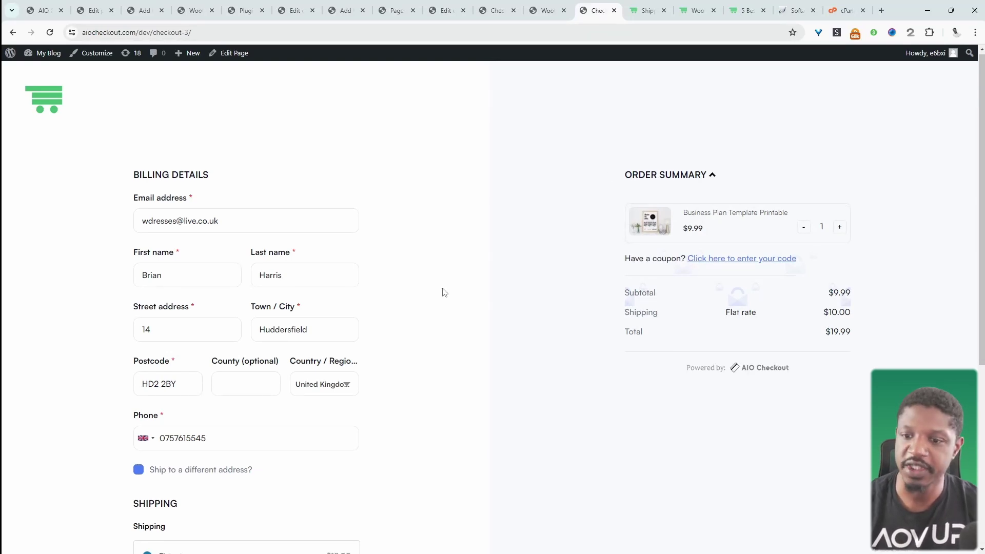
Step: Place the $19.99 order with Invoice Payment kept as the payment method
{"action": "scroll", "coordinate": [438, 318], "scroll_direction": "down", "scroll_amount": 5}
{"action": "scroll", "coordinate": [357, 326], "scroll_direction": "down", "scroll_amount": 2}
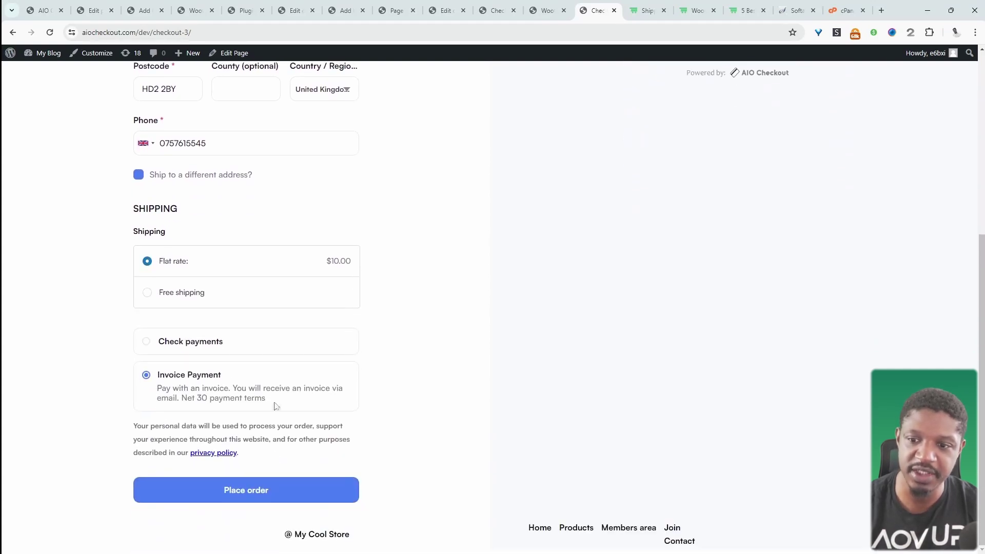
{"action": "left_click", "coordinate": [248, 485]}
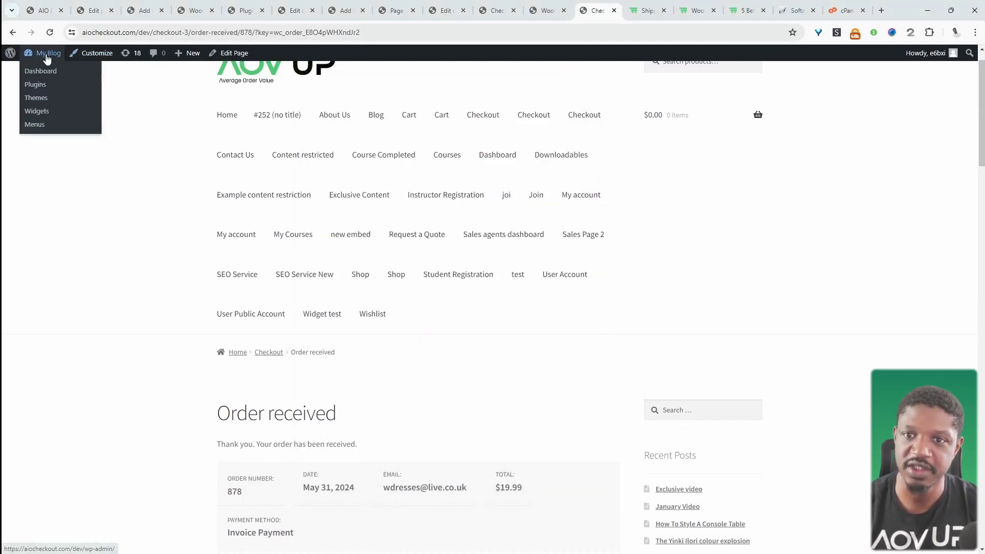
Step: Open the newest order #878 in the admin and save invoice number 0009bh on it
{"action": "left_click", "coordinate": [52, 71]}
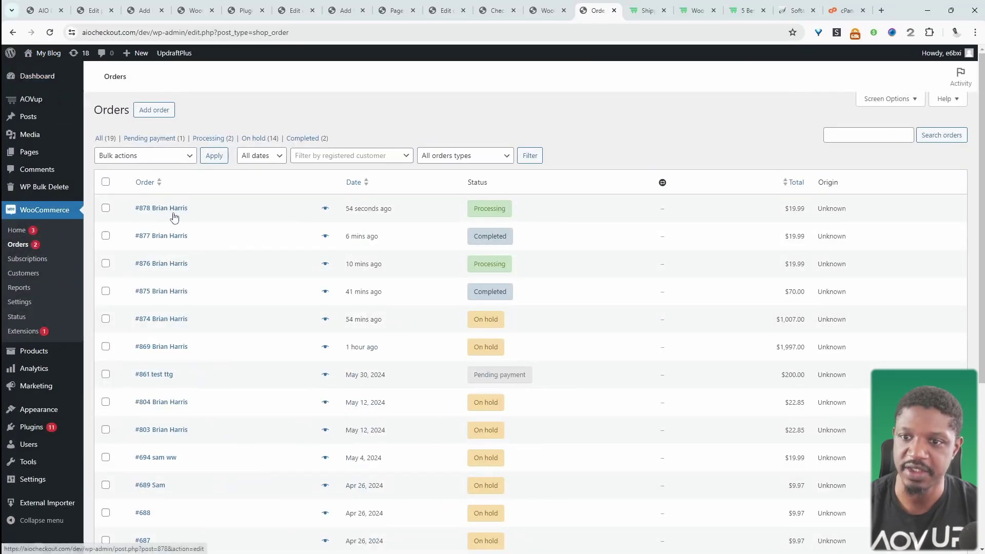
{"action": "left_click", "coordinate": [174, 214]}
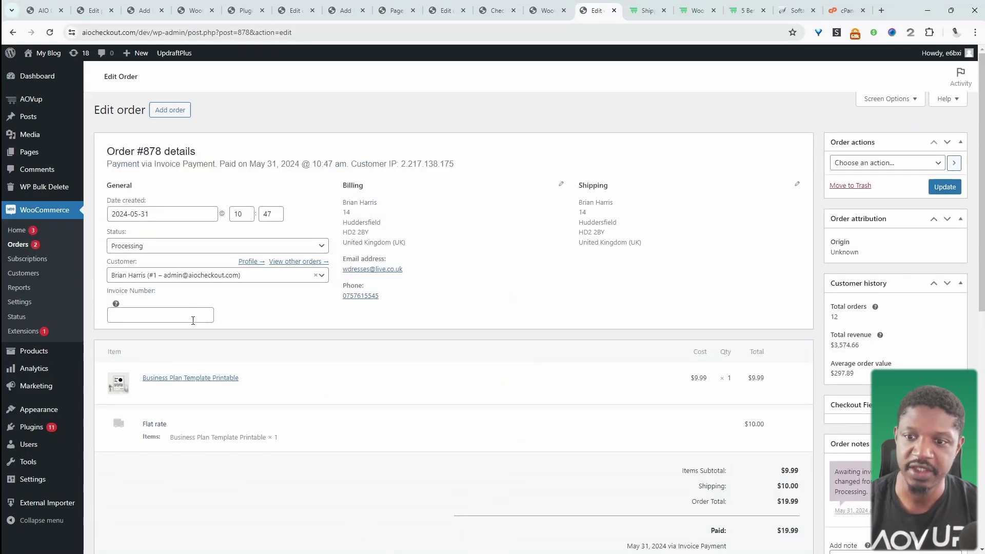
{"action": "left_click", "coordinate": [193, 320]}
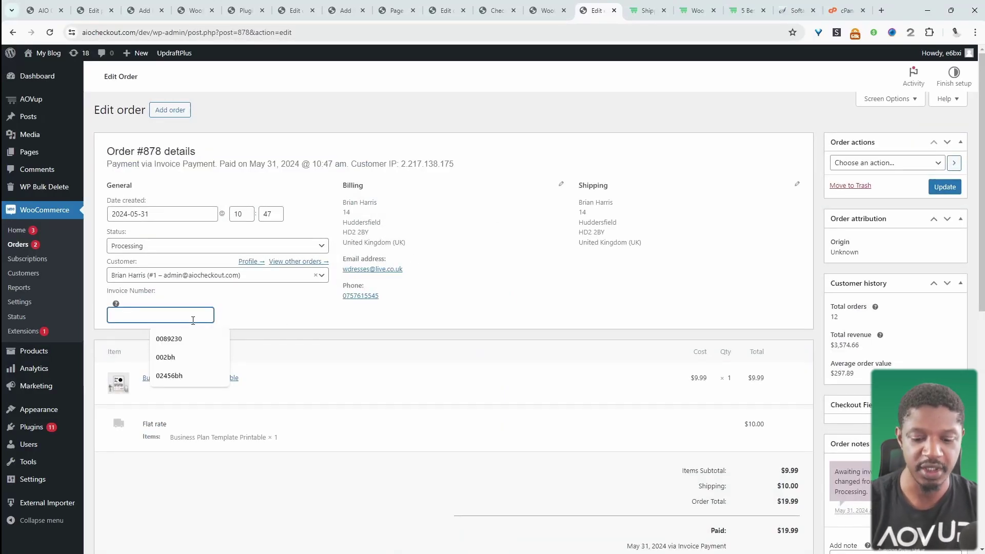
{"action": "type", "text": "0009bh"}
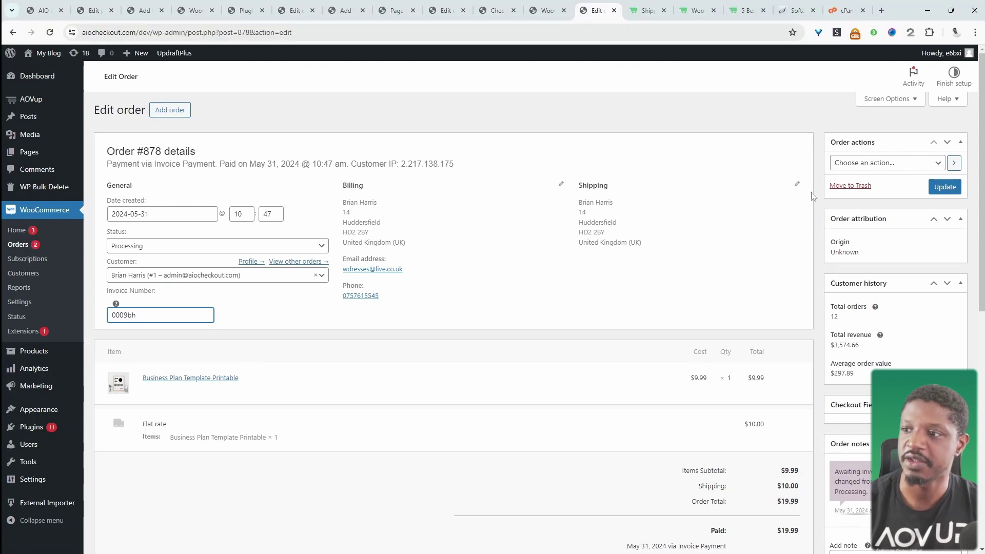
{"action": "left_click", "coordinate": [944, 187]}
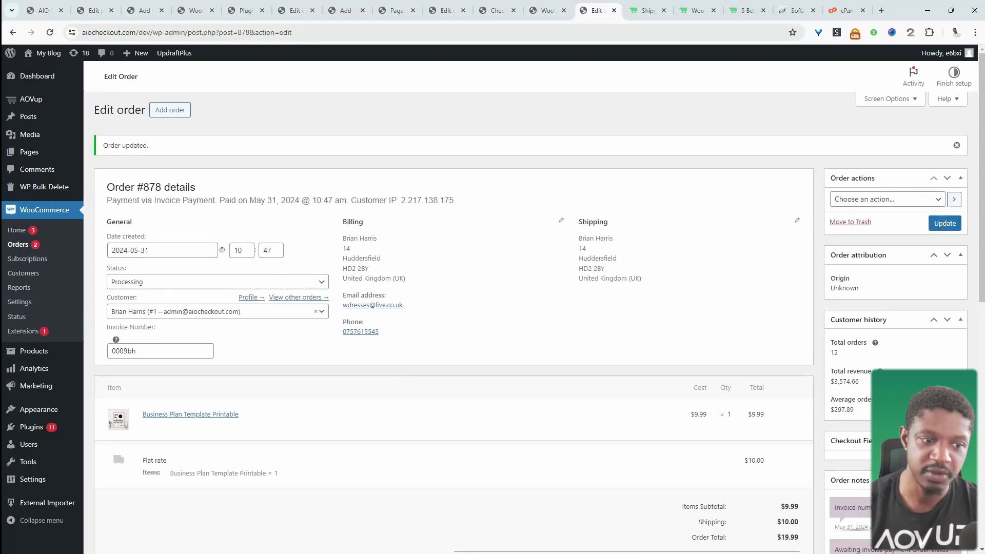
Step: Check the order #878 details email in Outlook shows invoice number 0009bh, then close Outlook
{"action": "key", "text": "alt+Tab"}
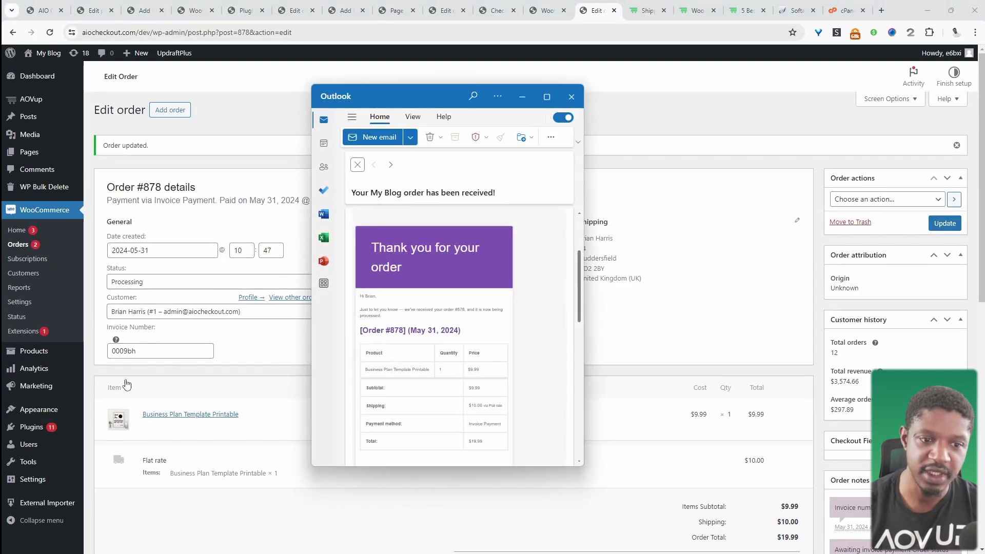
{"action": "left_click", "coordinate": [373, 164]}
{"action": "scroll", "coordinate": [465, 298], "scroll_direction": "down", "scroll_amount": 4}
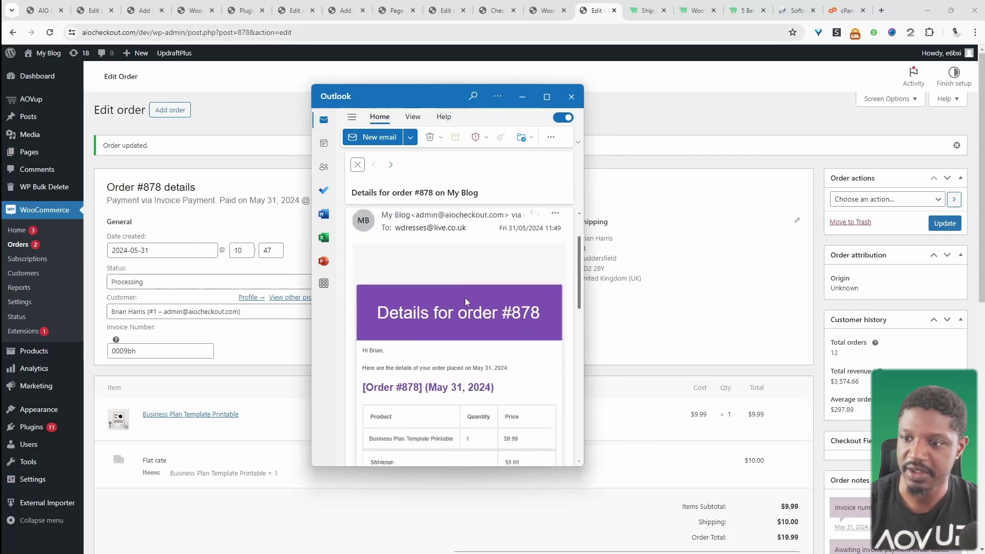
{"action": "scroll", "coordinate": [467, 302], "scroll_direction": "down", "scroll_amount": 1}
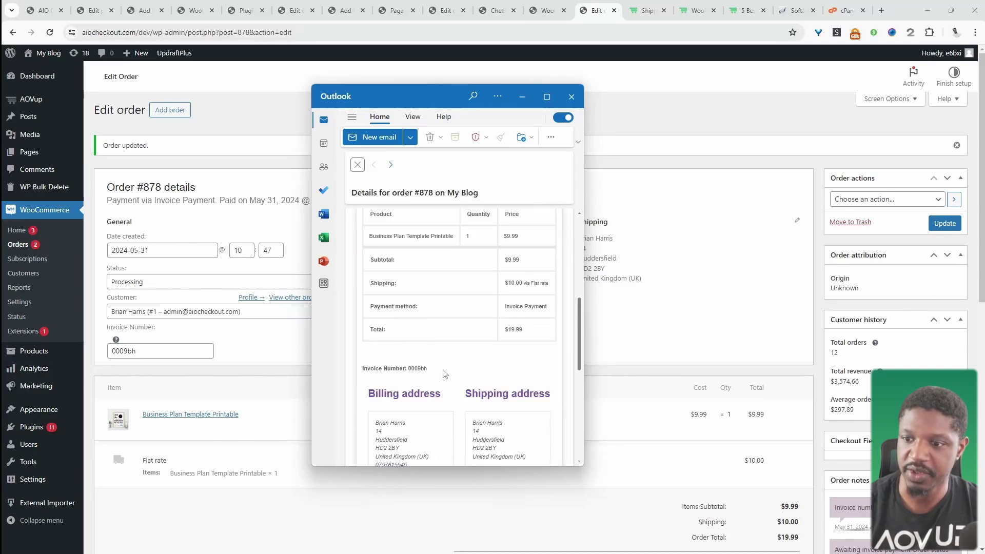
{"action": "left_click_drag", "start_coordinate": [429, 369], "coordinate": [363, 369]}
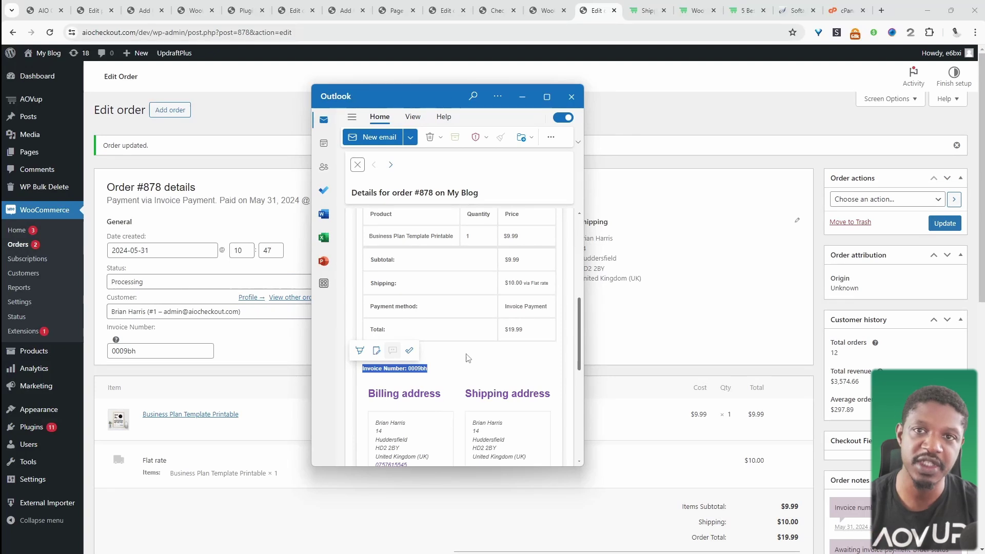
{"action": "left_click", "coordinate": [734, 106]}
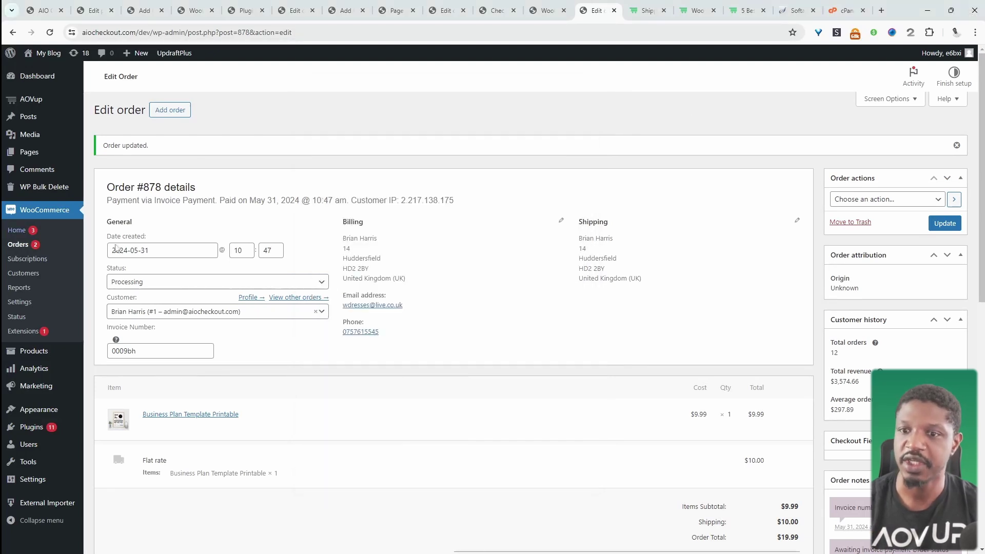
Step: Set order #878's status to Completed
{"action": "scroll", "coordinate": [190, 225], "scroll_direction": "down", "scroll_amount": 2}
{"action": "scroll", "coordinate": [302, 252], "scroll_direction": "up", "scroll_amount": 1}
{"action": "left_click", "coordinate": [158, 211]}
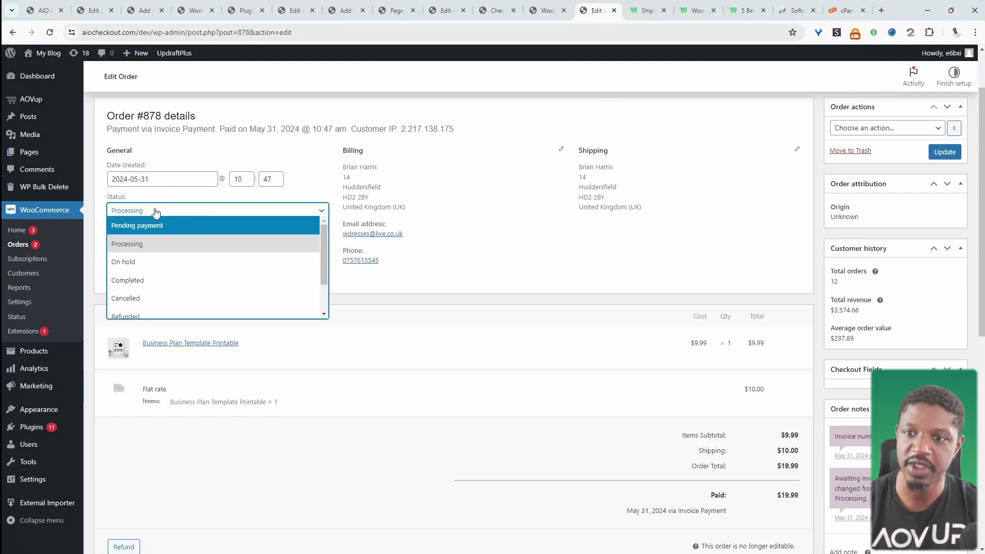
{"action": "left_click", "coordinate": [165, 281]}
{"action": "scroll", "coordinate": [801, 177], "scroll_direction": "down", "scroll_amount": 1}
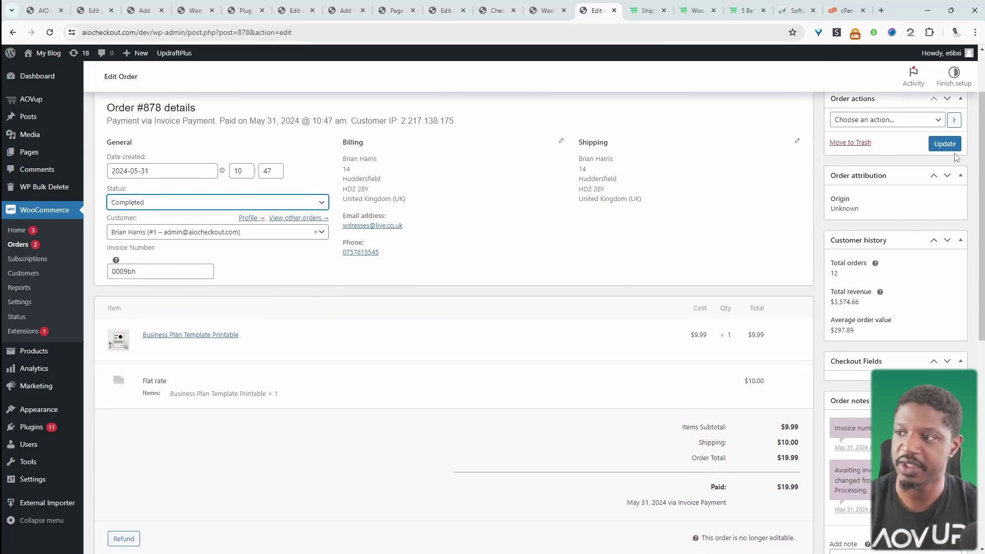